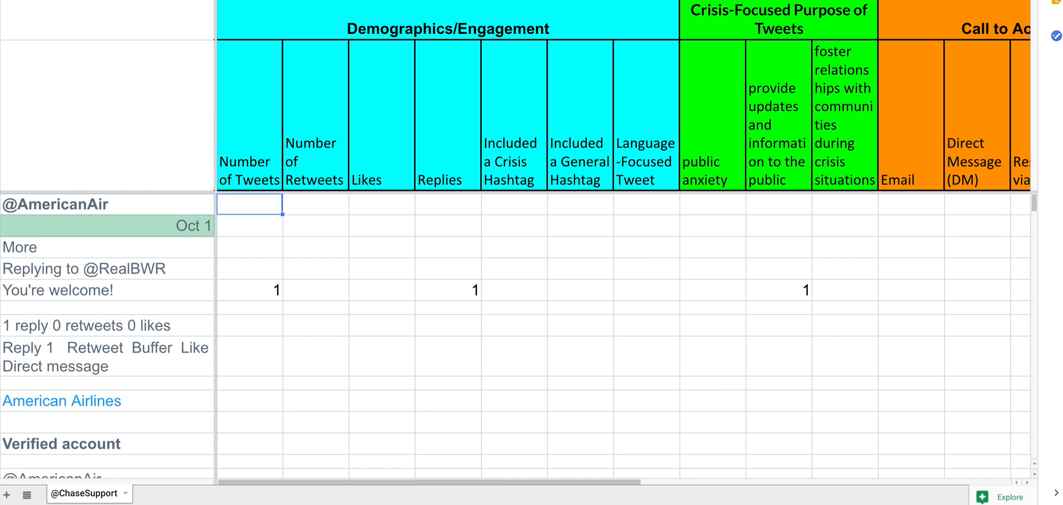
Step: Select header rows 1 and 2 to examine the coding category headings
mouse_move(0, 0)
left_mouse_down()
mouse_move(90, 0)
mouse_move(5, 6)
left_mouse_up()
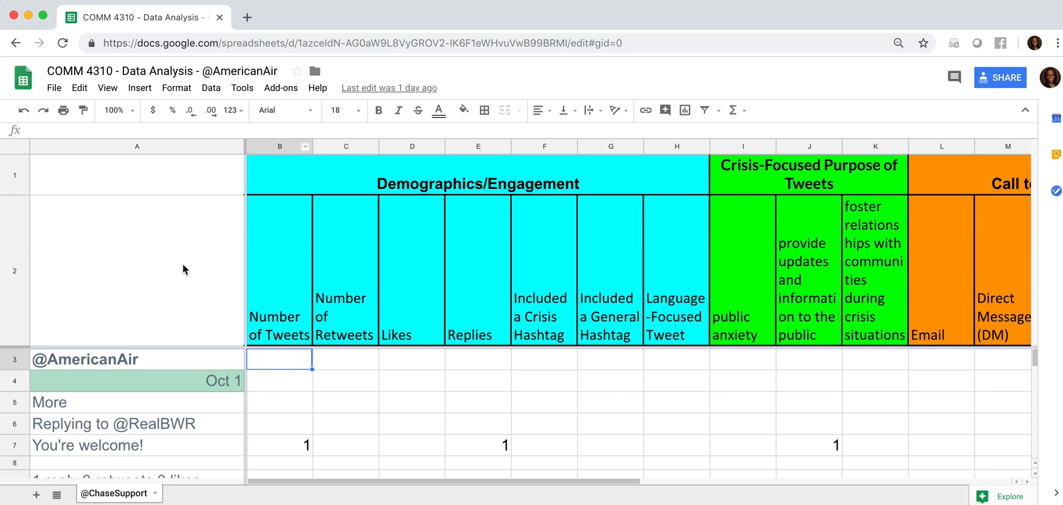
left_click(13, 256)
left_click(20, 183)
left_click(19, 243, "shift")
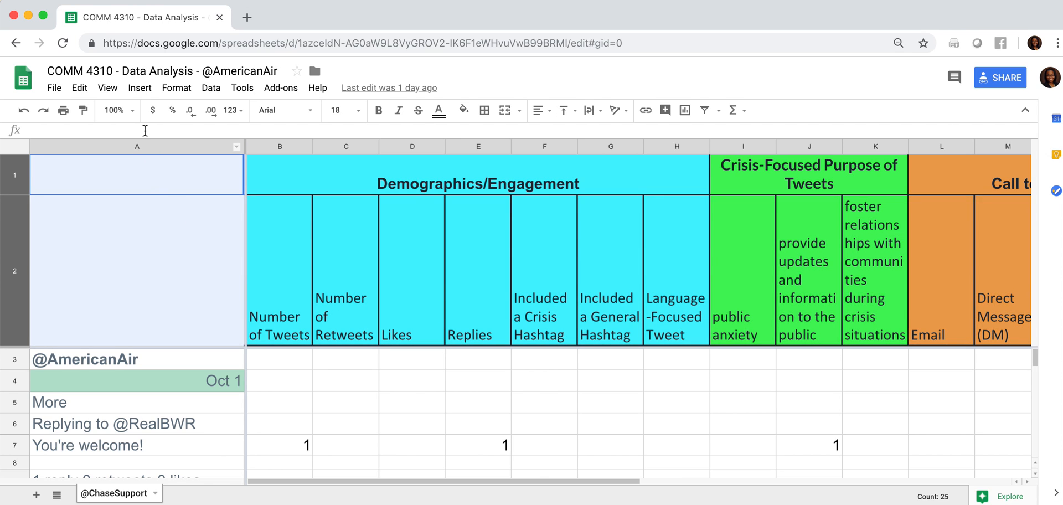
Step: Examine the tweet text in column A and the category columns from Demographics/Engagement through Customer Service
left_click(144, 150)
scroll(368, 384, "right", 9)
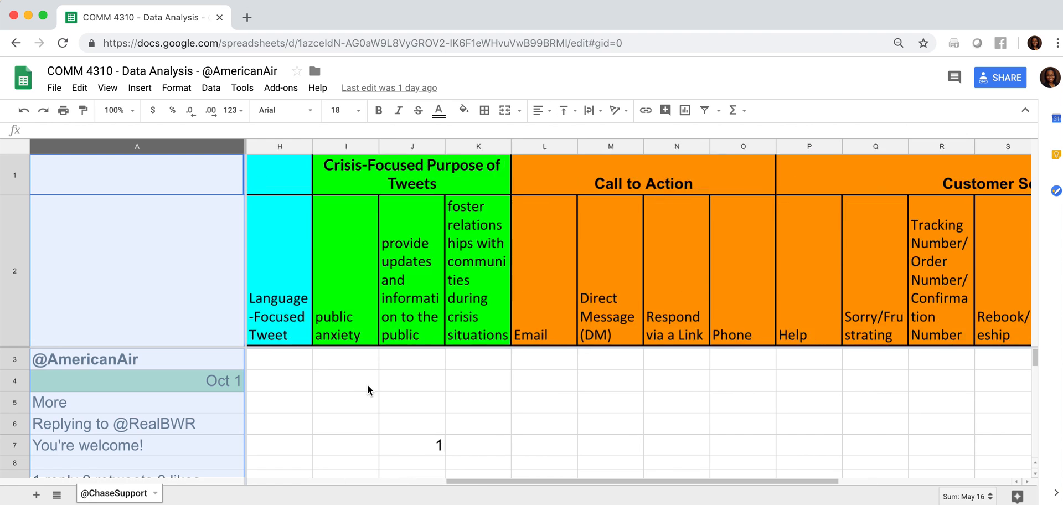
scroll(367, 384, "down", 5)
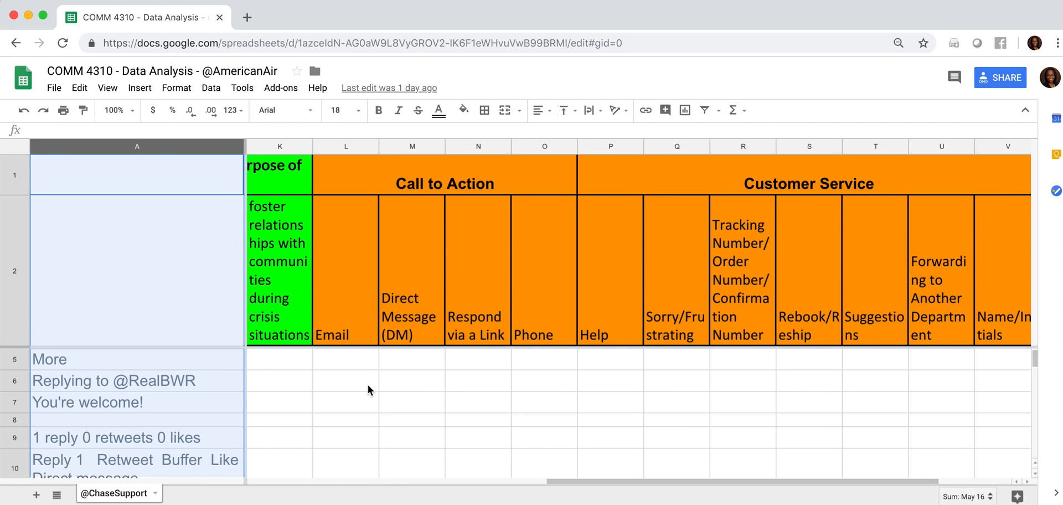
left_click(367, 382)
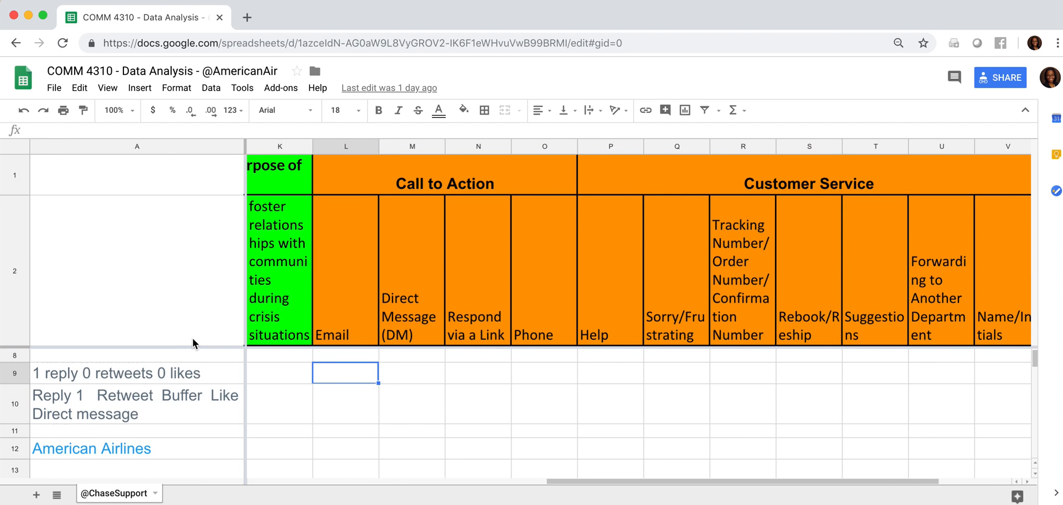
left_click(286, 317)
key("Left")
key("Left")
key("Left")
key("Left")
key("Left")
key("Left")
key("Left")
key("Left")
key("Left")
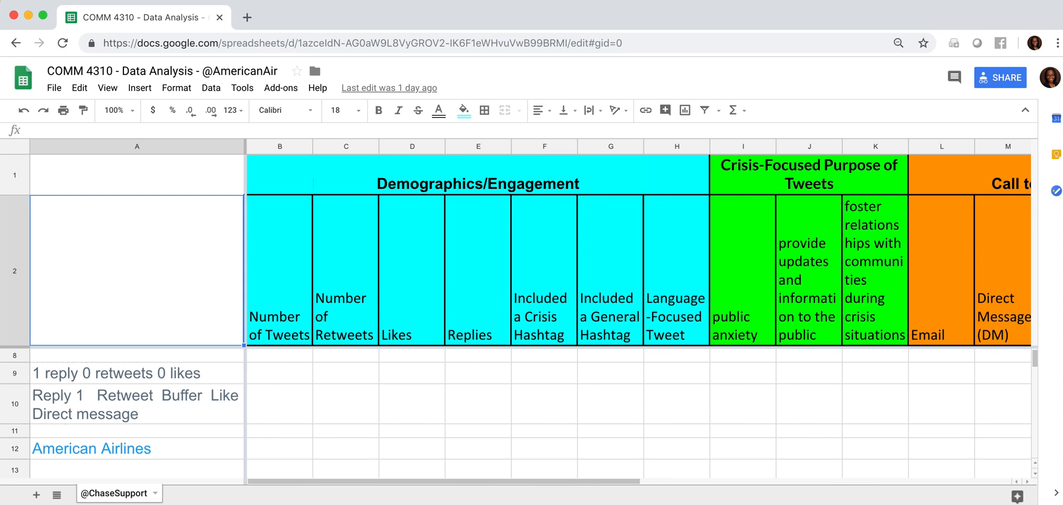
left_click(169, 358)
key("Up")
key("Up")
key("Up")
key("Up")
key("Up")
key("Up")
key("Up")
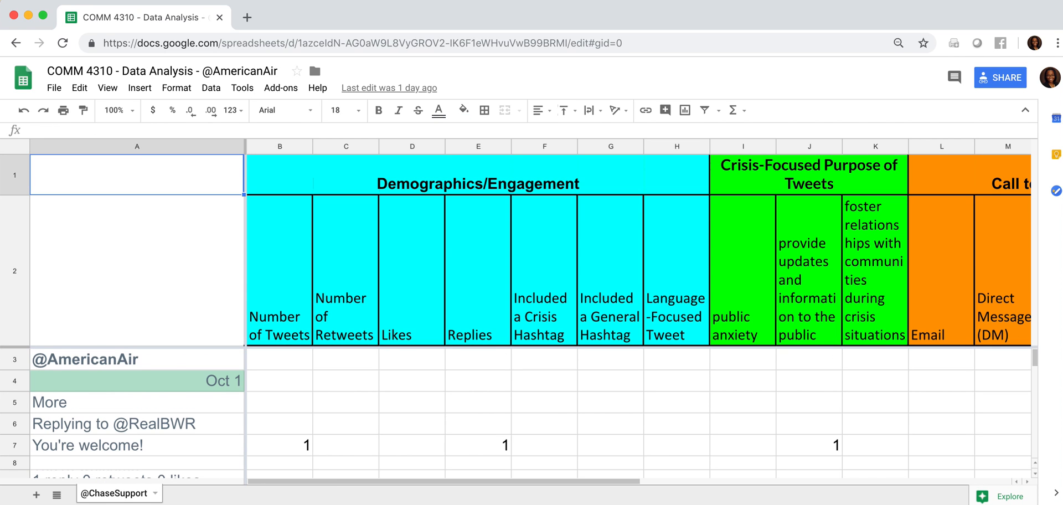
Step: Total the Number of Tweets column by inserting a SUM of B3:B5303 in cell B5304
left_click(271, 360)
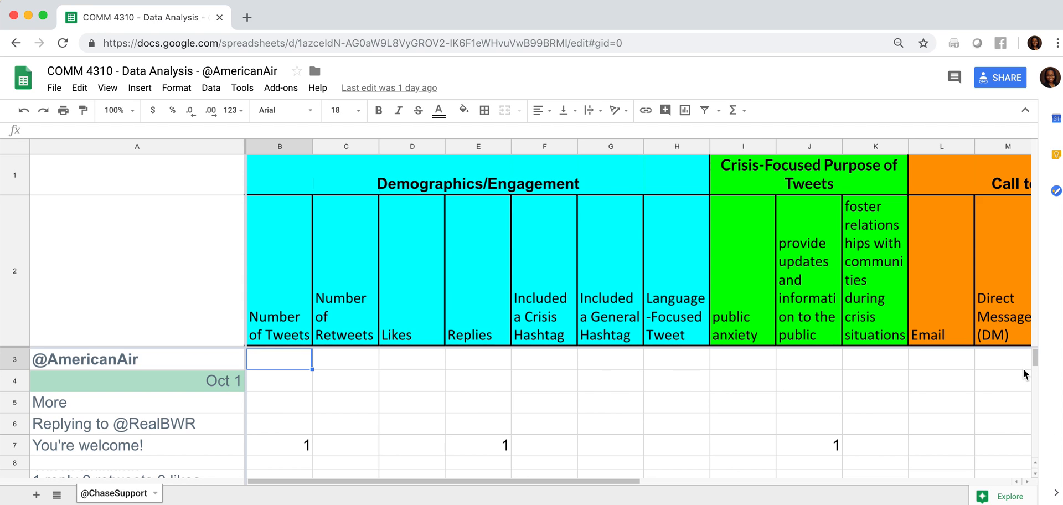
left_click_drag(1034, 365, 1032, 465)
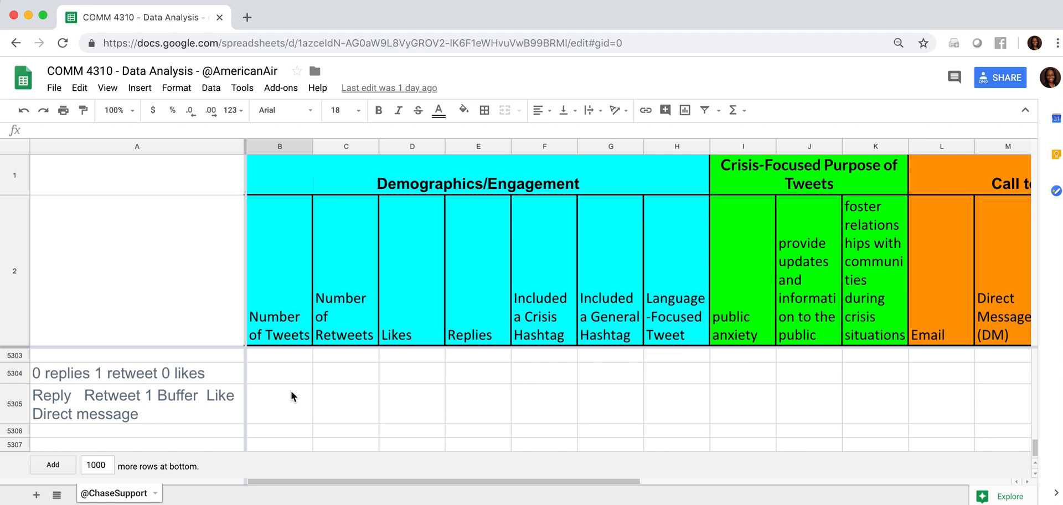
scroll(291, 390, "up", 2)
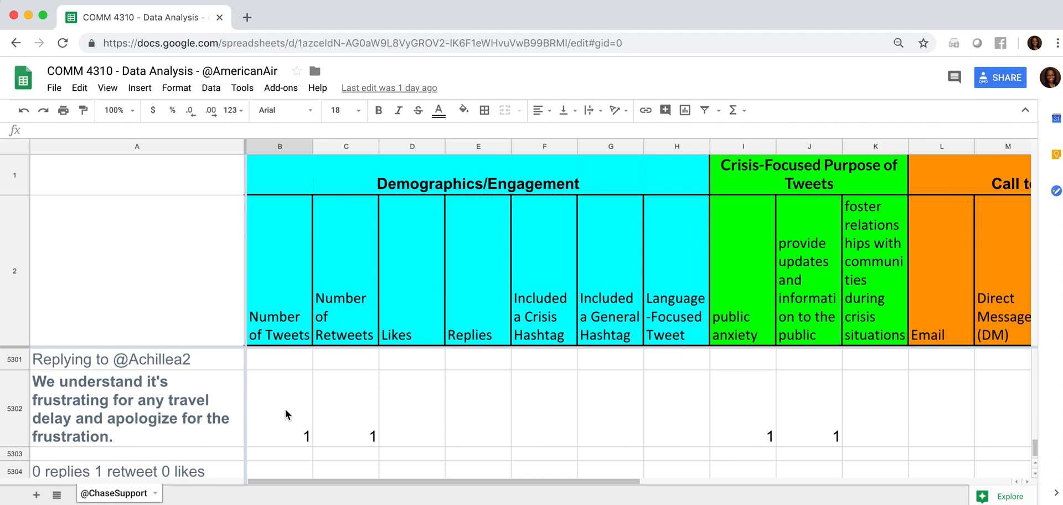
left_click(280, 456, "shift")
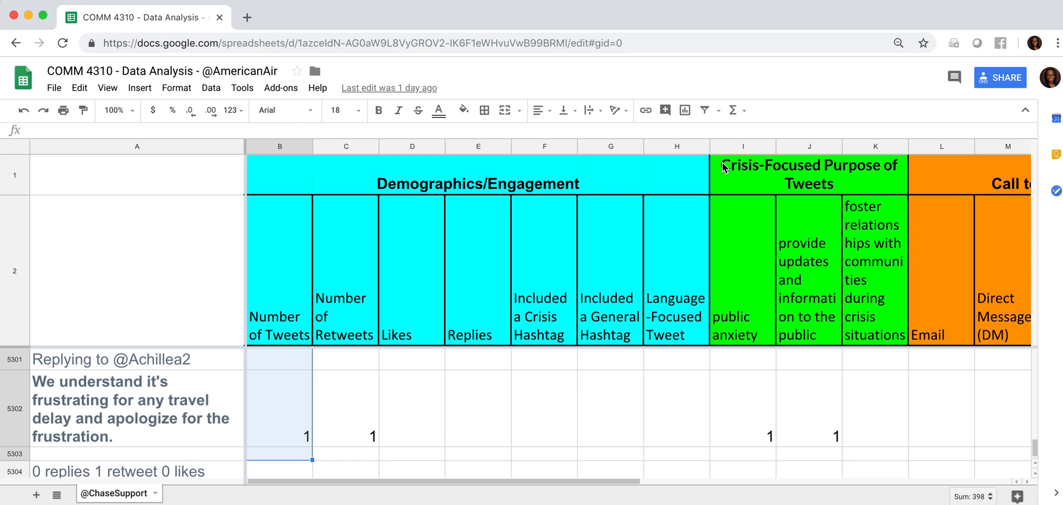
left_click(733, 111)
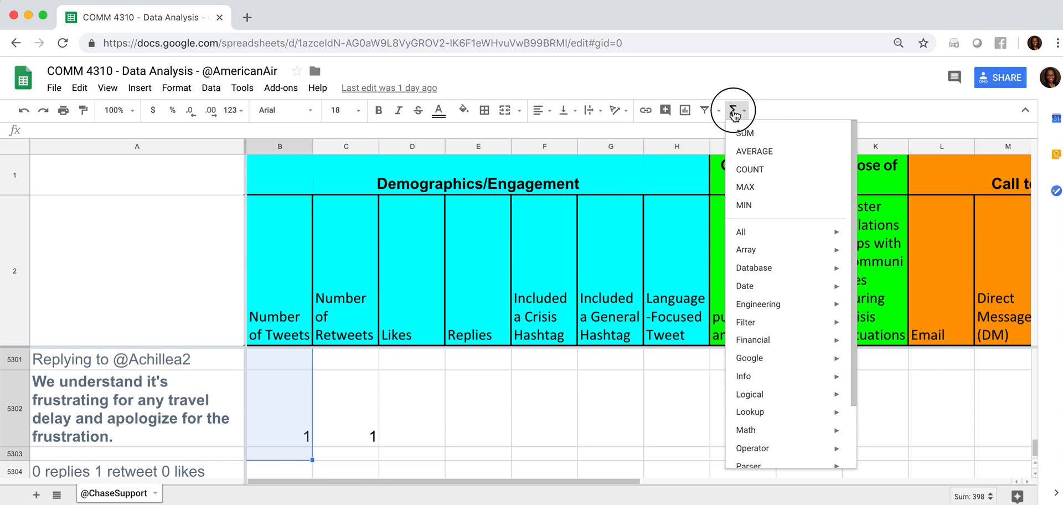
left_click(749, 133)
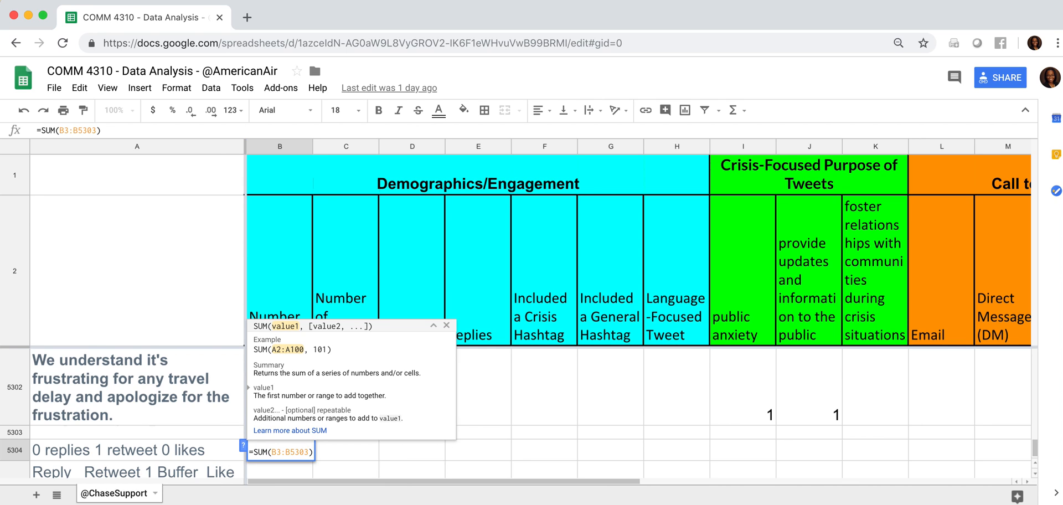
key("Return")
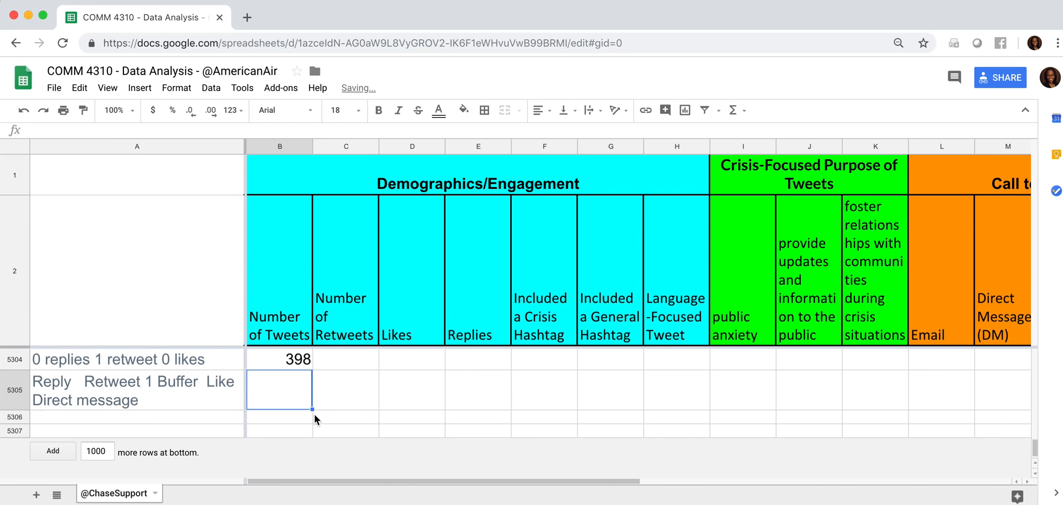
Step: Fill the SUM formula from B5304 across row 5304 through the Direct Message (DM) column
left_click(291, 381)
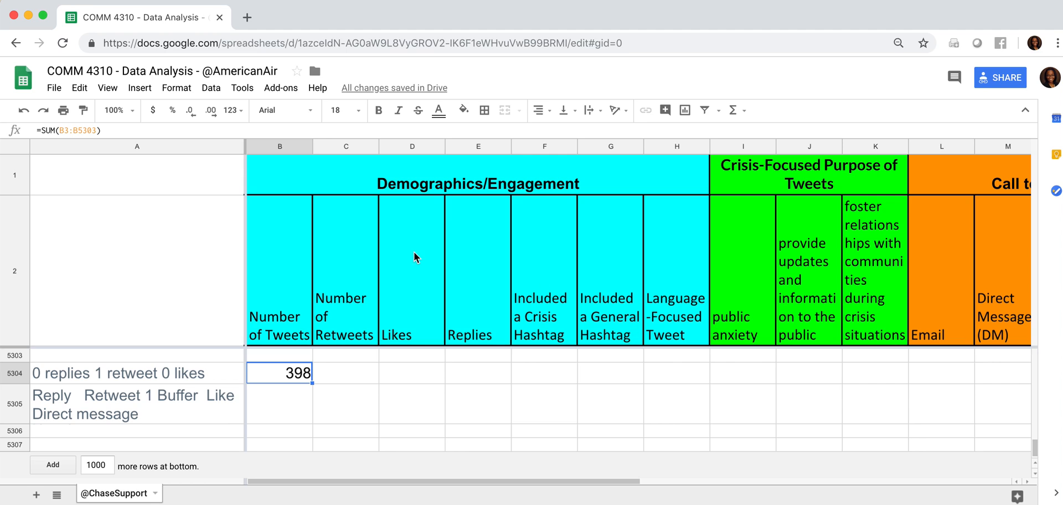
left_click(755, 285)
key("Right")
key("Right")
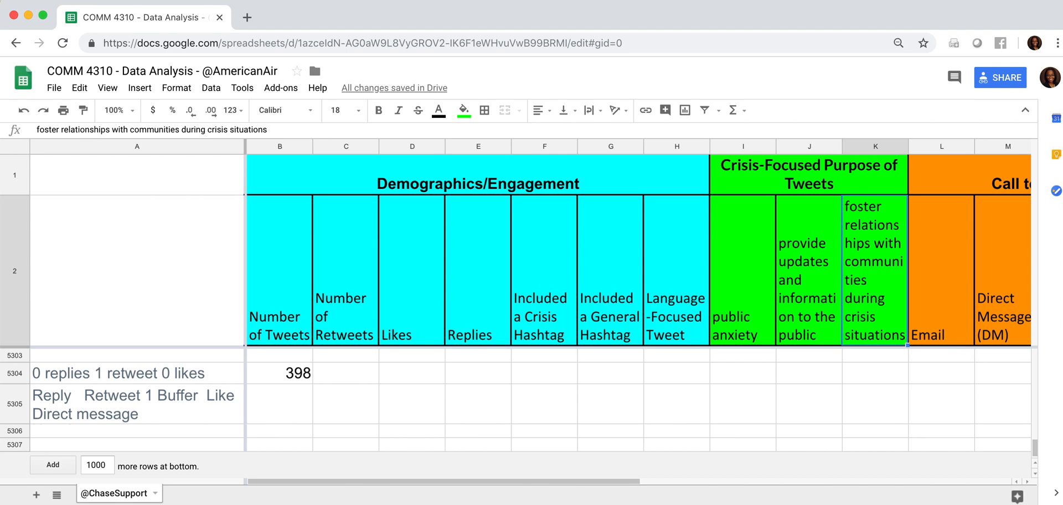
scroll(756, 285, "down", 1)
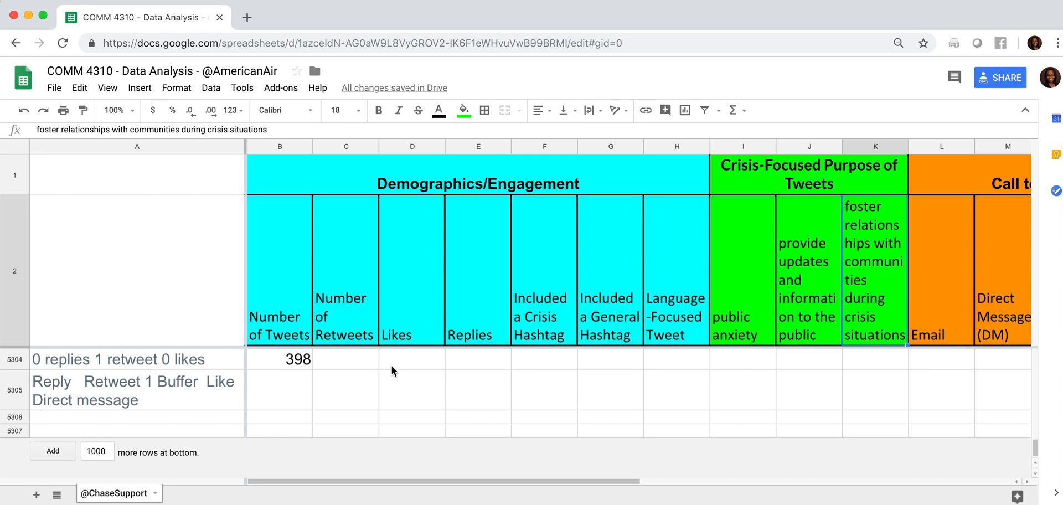
left_click(283, 363)
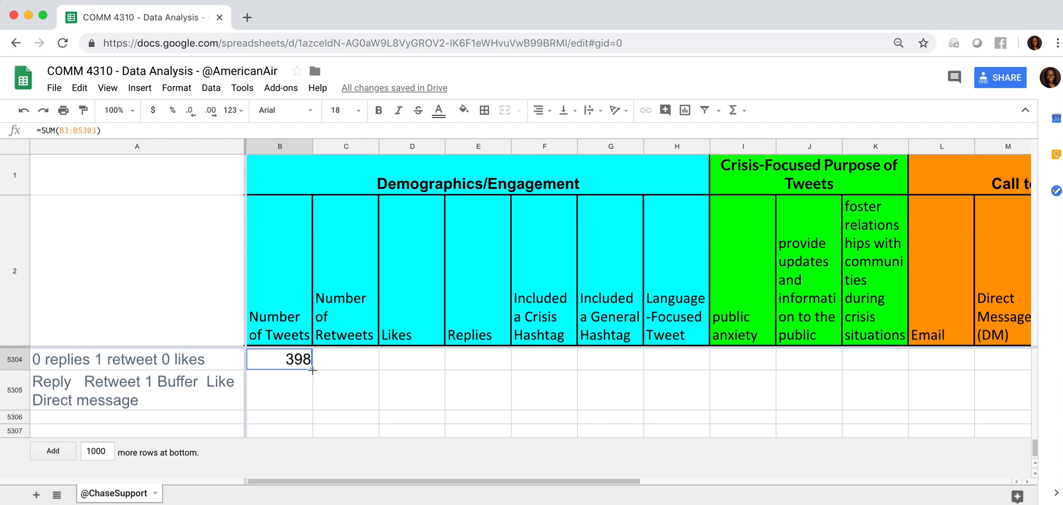
left_click_drag(312, 370, 988, 368)
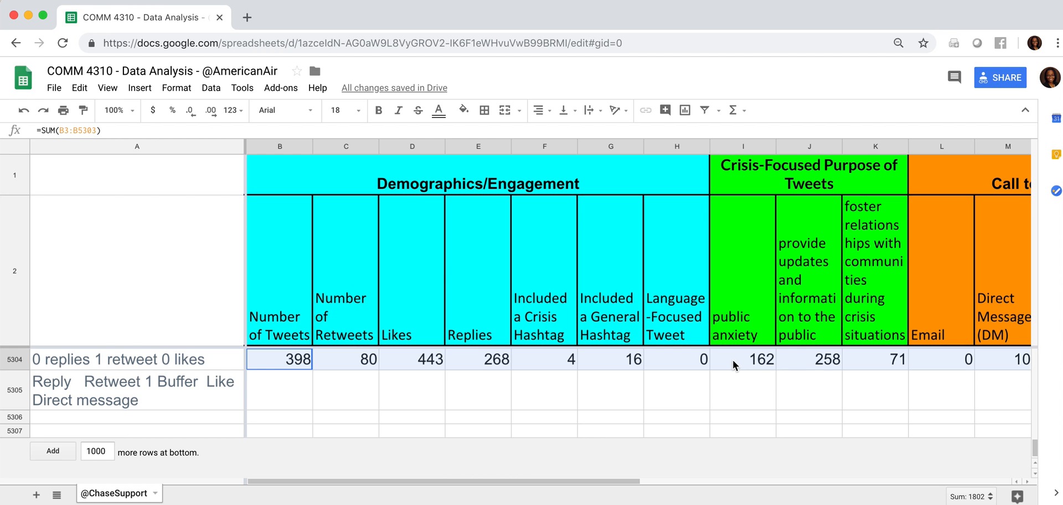
Step: Extend the SUM formula from M5304 across row 5304 through the Name/Initials column V
left_click(737, 394)
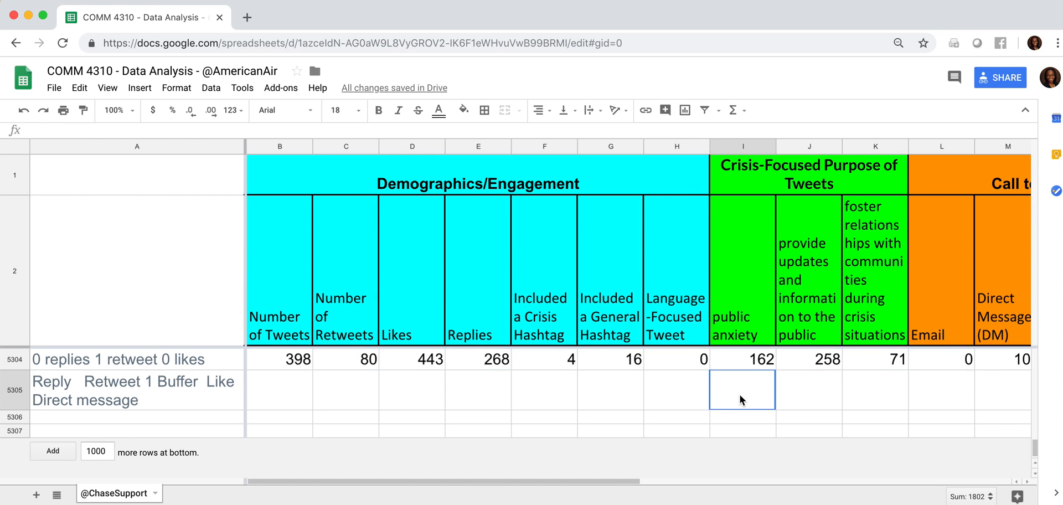
key("Right")
key("Right")
key("Right")
key("Right")
key("Right")
key("Right")
key("Right")
key("Right")
key("Right")
key("Right")
key("Right")
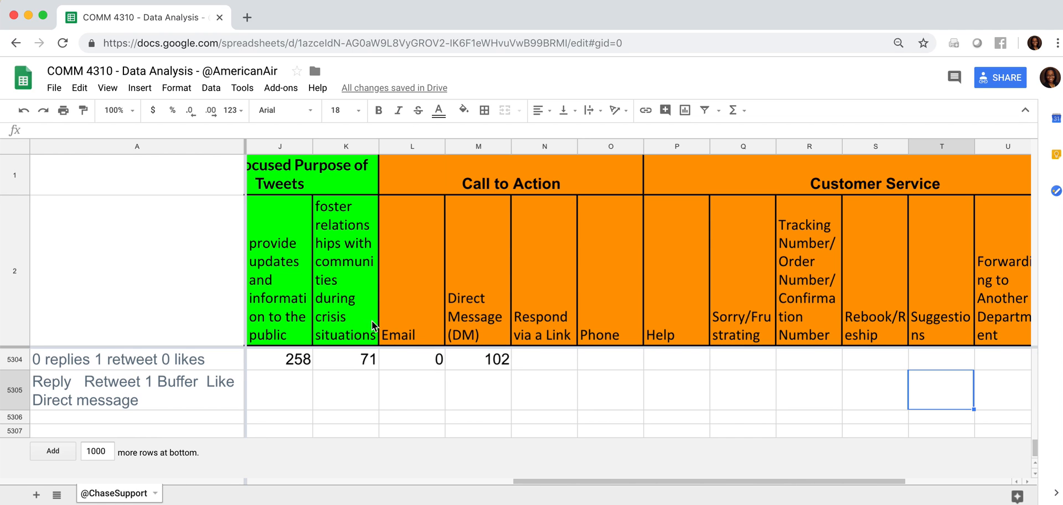
left_click(459, 357)
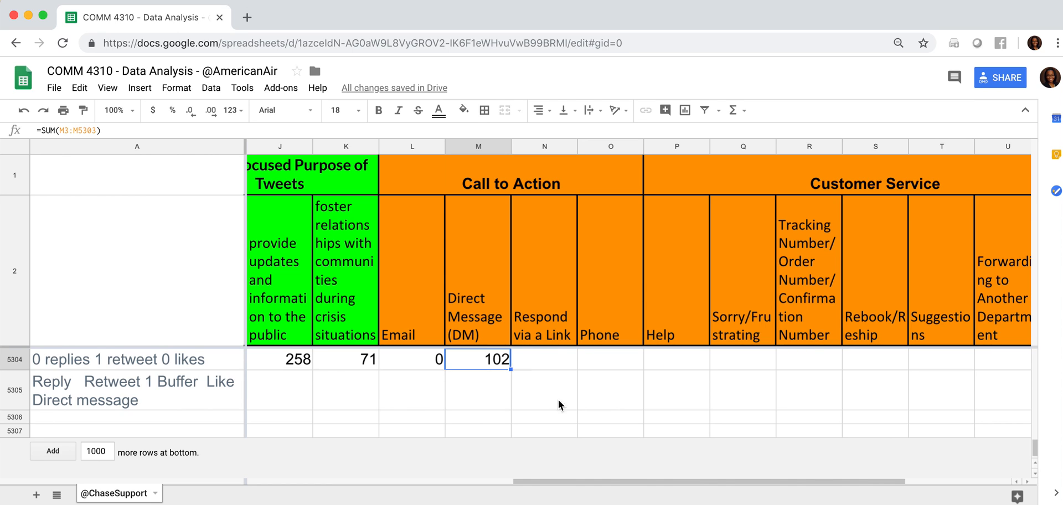
left_click(541, 356)
key("Right")
key("Right")
key("Right")
key("Right")
key("Right")
key("Right")
key("Right")
key("Right")
key("Right")
key("Right")
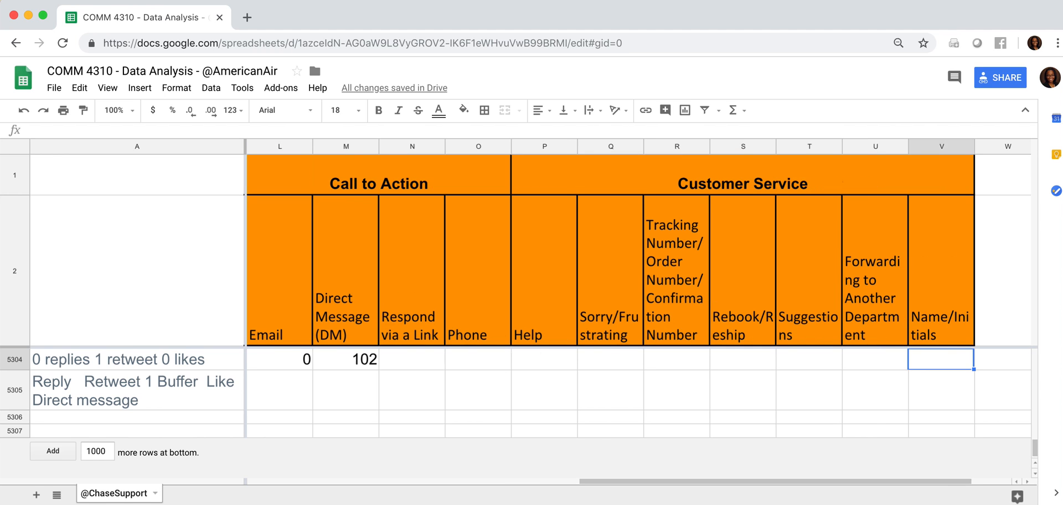
key("Left")
key("Left")
key("Left")
key("Left")
key("Left")
key("Left")
key("Left")
key("Left")
key("Left")
key("Left")
key("Left")
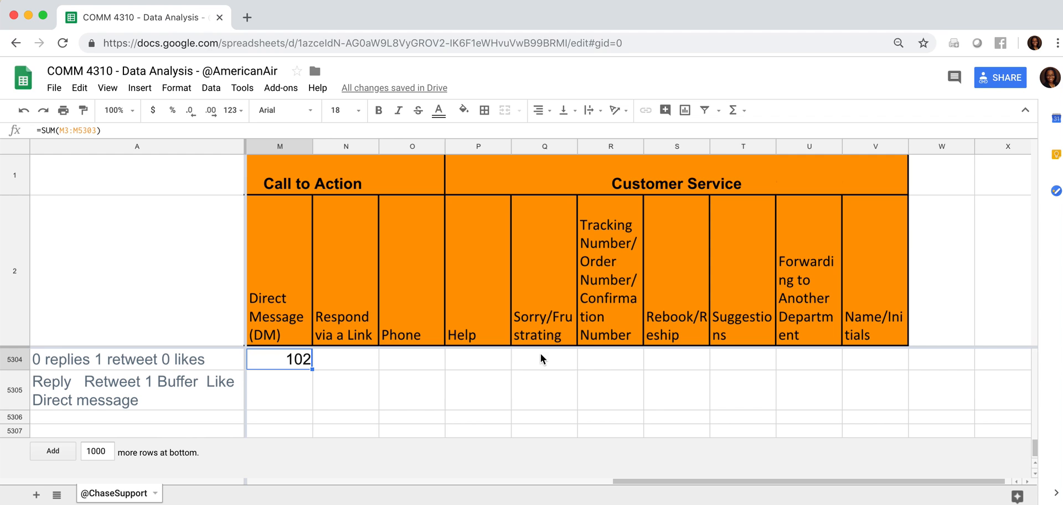
left_click_drag(309, 368, 902, 370)
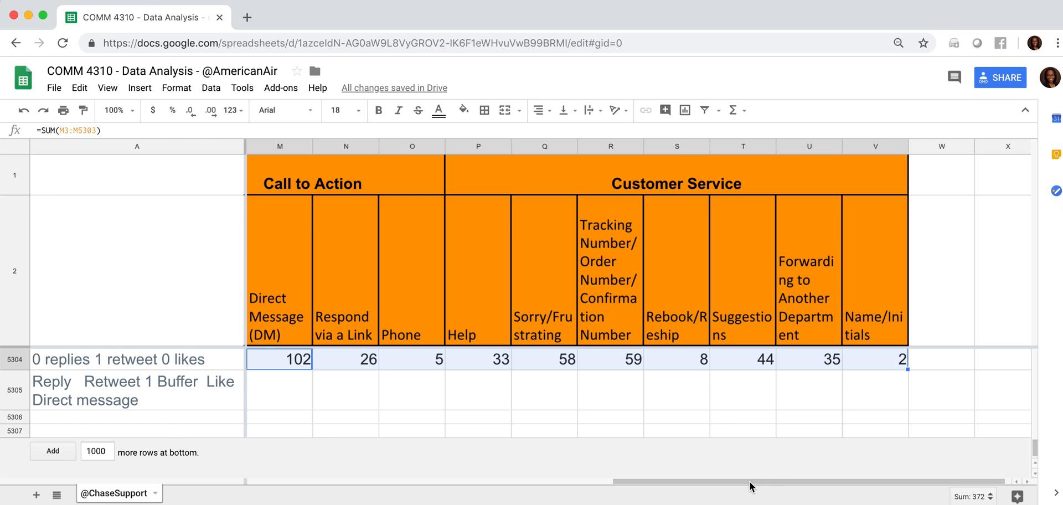
Step: Return to the Number of Tweets total in B5304 and review the data rows just above it
left_click_drag(750, 486, 325, 429)
left_click(265, 361)
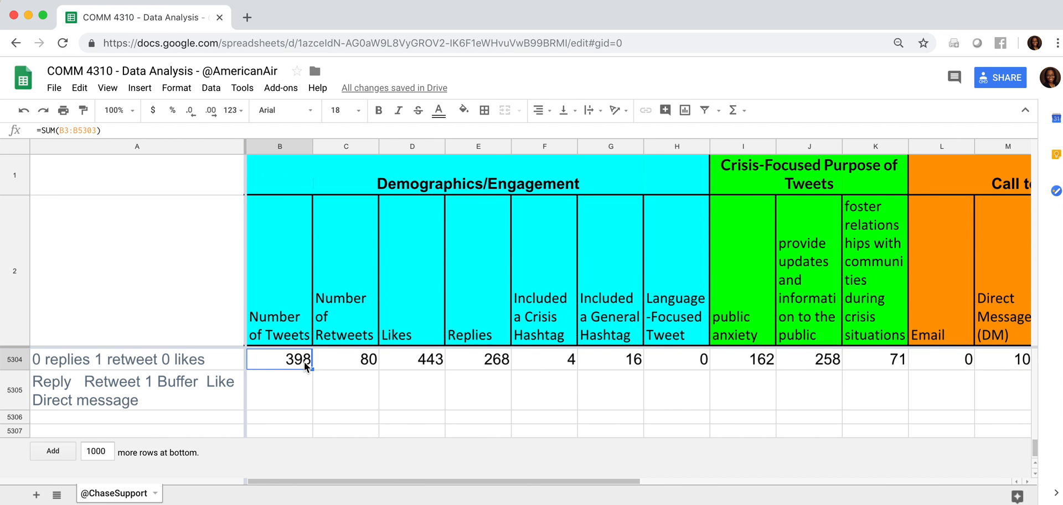
scroll(311, 363, "up", 3)
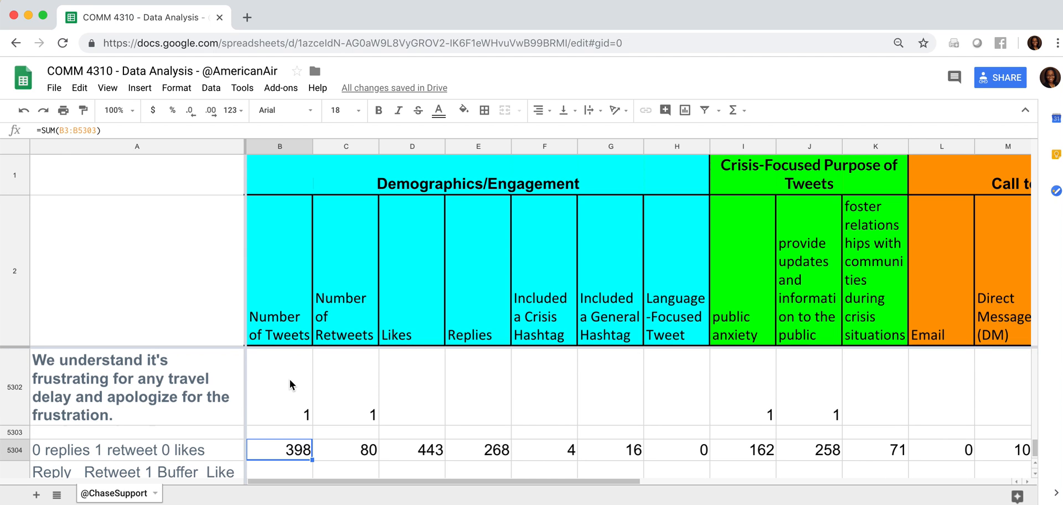